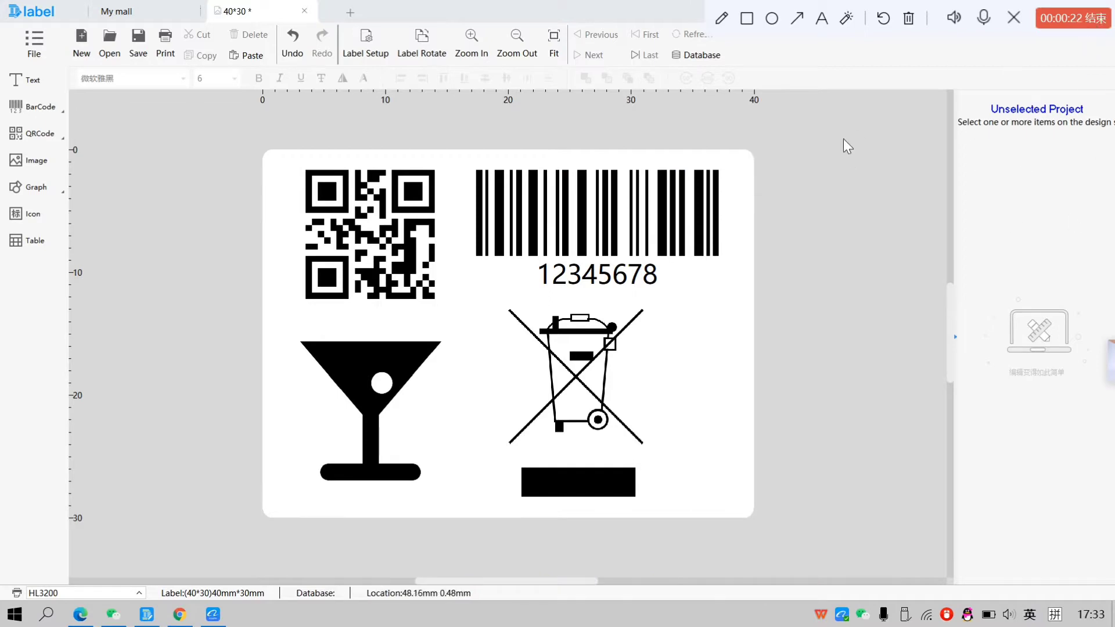
Step: Reach Windows Settings' Printers & scanners page and confirm HL3200 is listed
{"action": "left_click", "coordinate": [14, 615]}
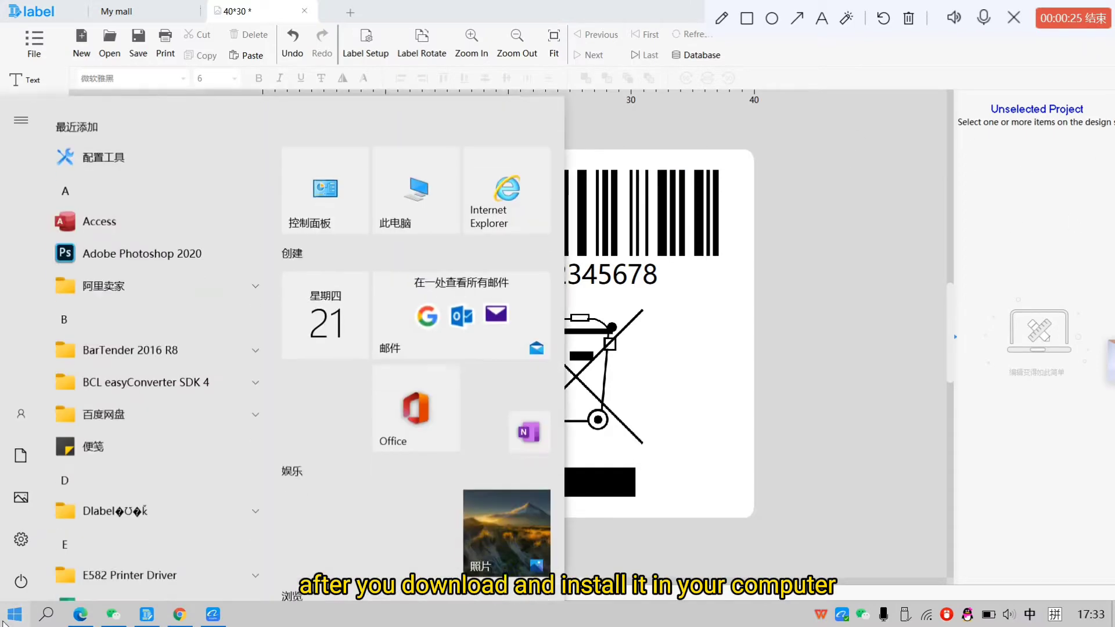
{"action": "left_click", "coordinate": [21, 119]}
{"action": "left_click", "coordinate": [20, 541]}
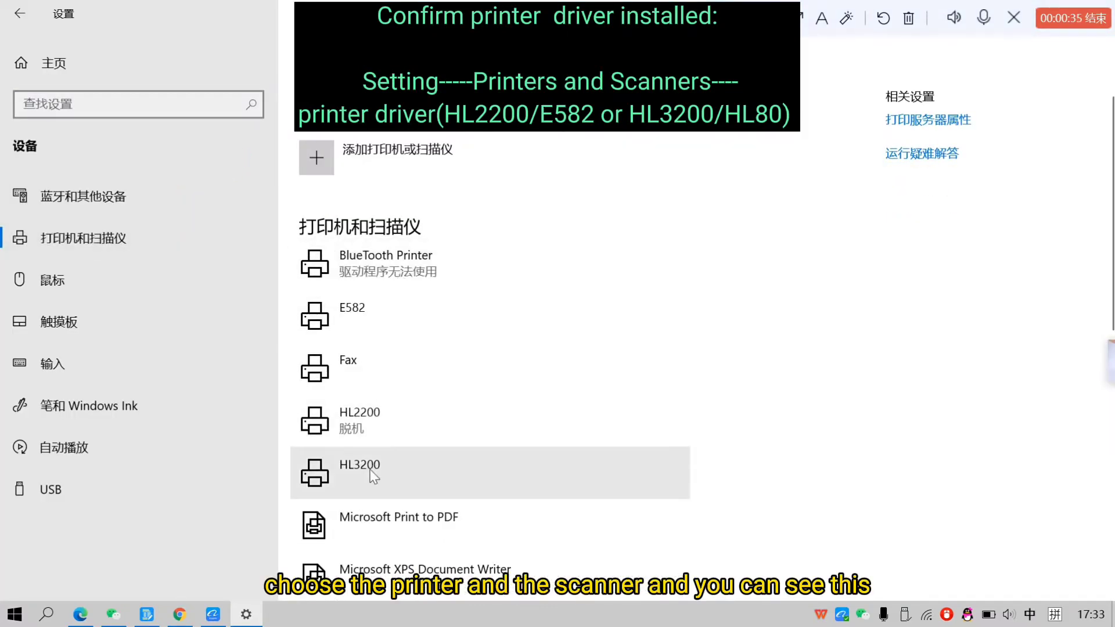
{"action": "scroll", "coordinate": [375, 471], "scroll_direction": "down", "scroll_amount": 2}
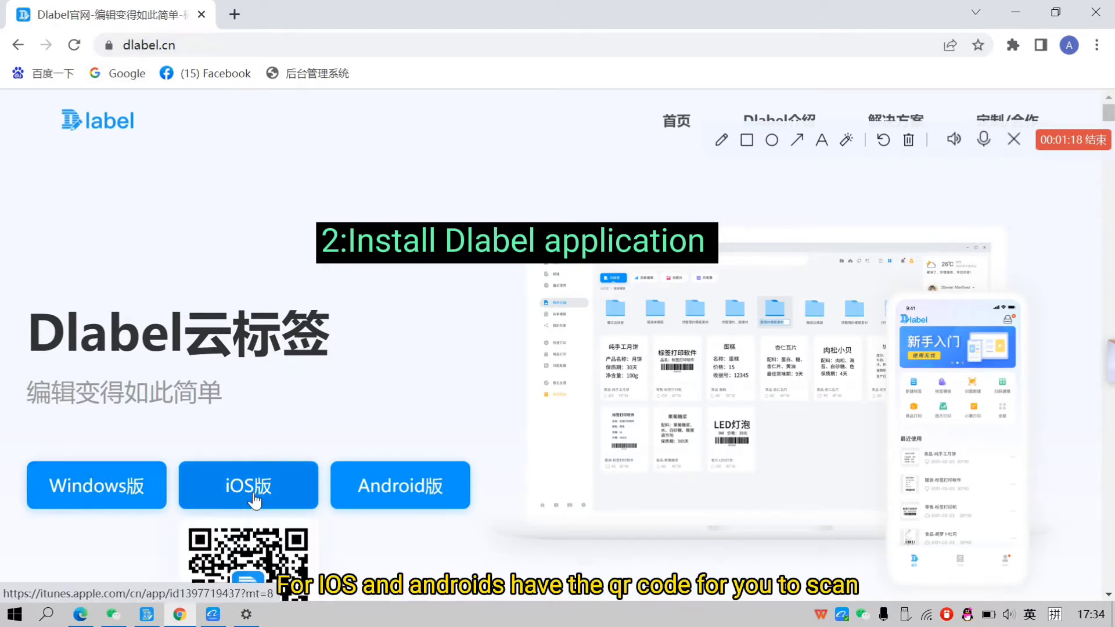
{"action": "scroll", "coordinate": [252, 488], "scroll_direction": "down", "scroll_amount": 1}
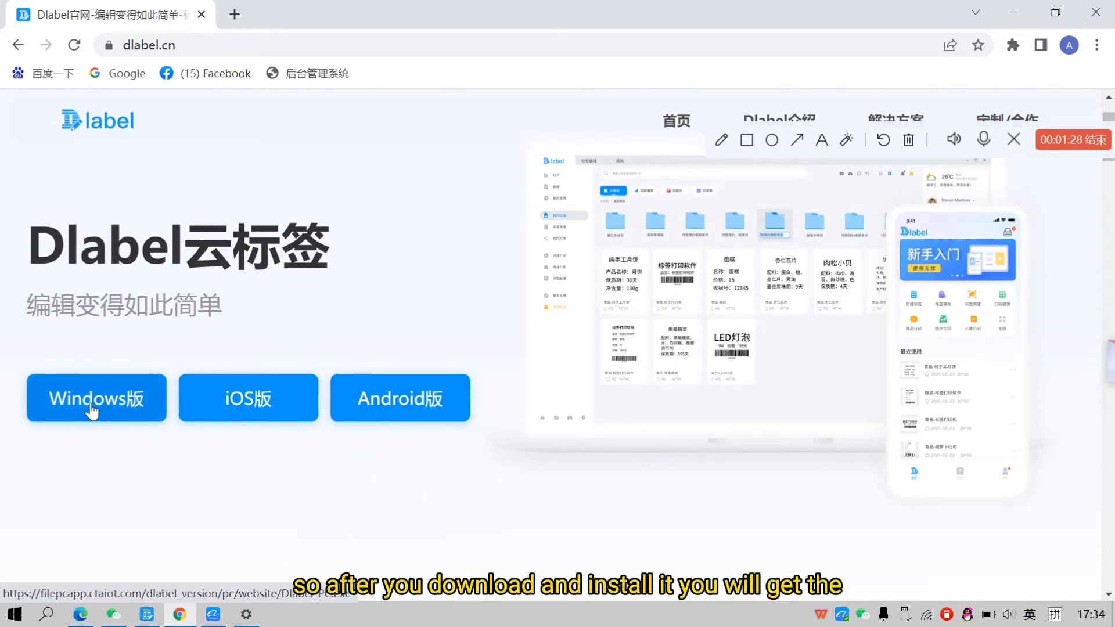
Step: Return to Dlabel and create a new blank label 50 mm wide by 20 mm high
{"action": "left_click", "coordinate": [1017, 11]}
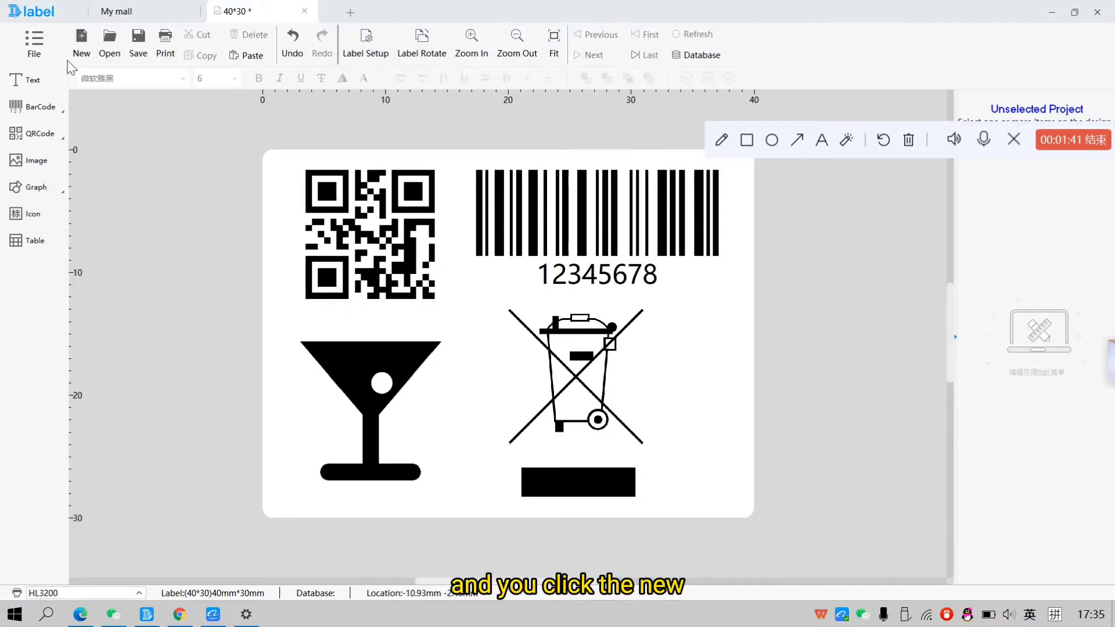
{"action": "left_click", "coordinate": [82, 44]}
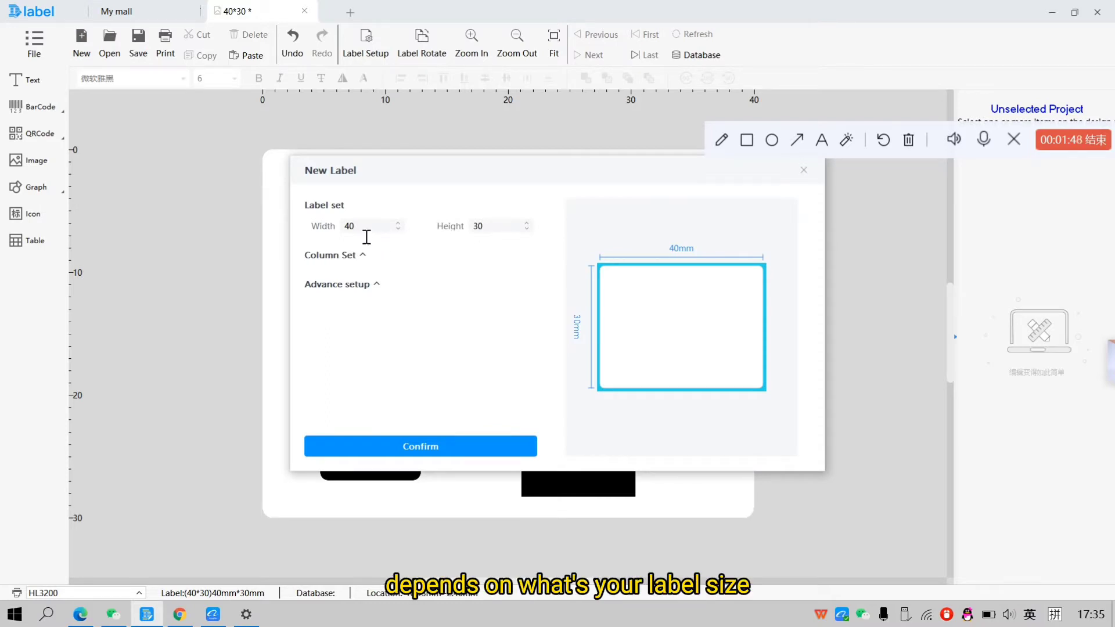
{"action": "left_click_drag", "start_coordinate": [367, 229], "coordinate": [337, 228]}
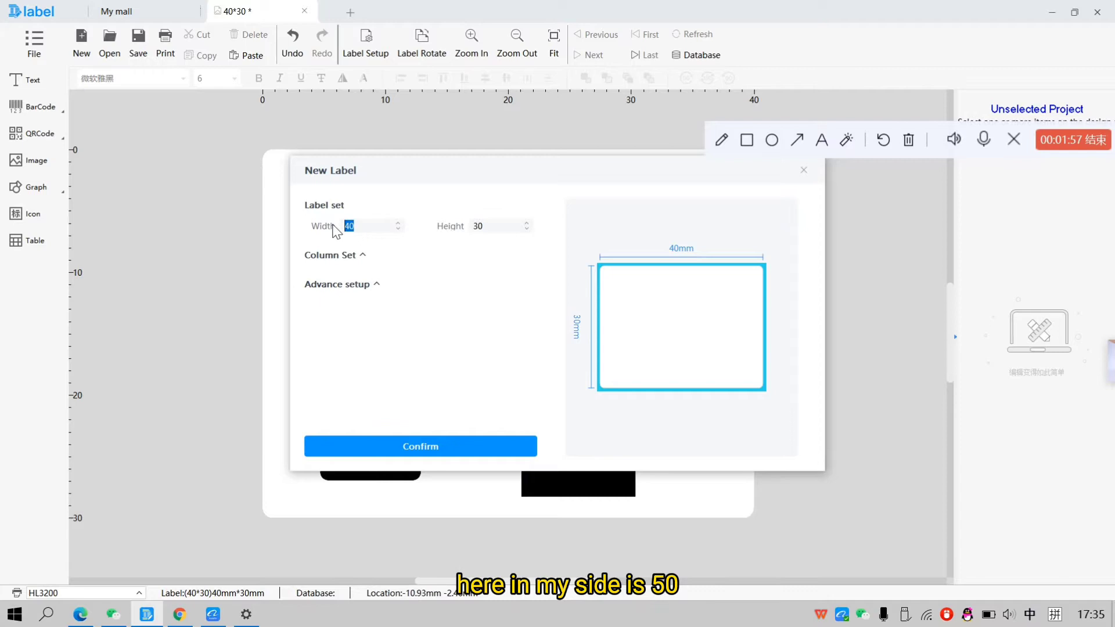
{"action": "type", "text": "50"}
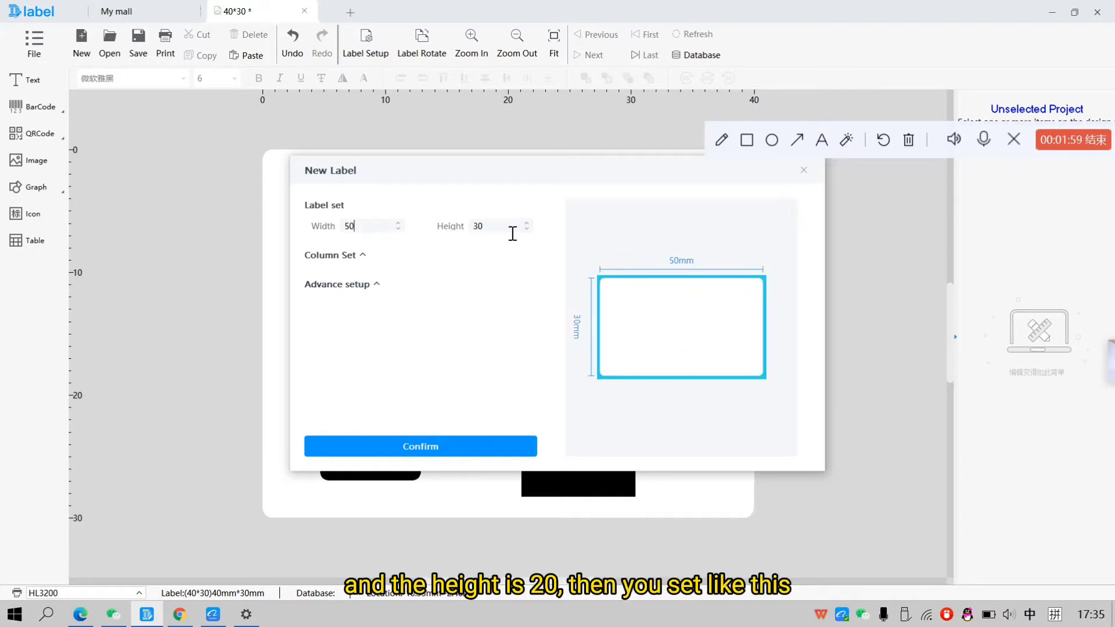
{"action": "left_click_drag", "start_coordinate": [513, 228], "coordinate": [471, 226]}
{"action": "type", "text": "20"}
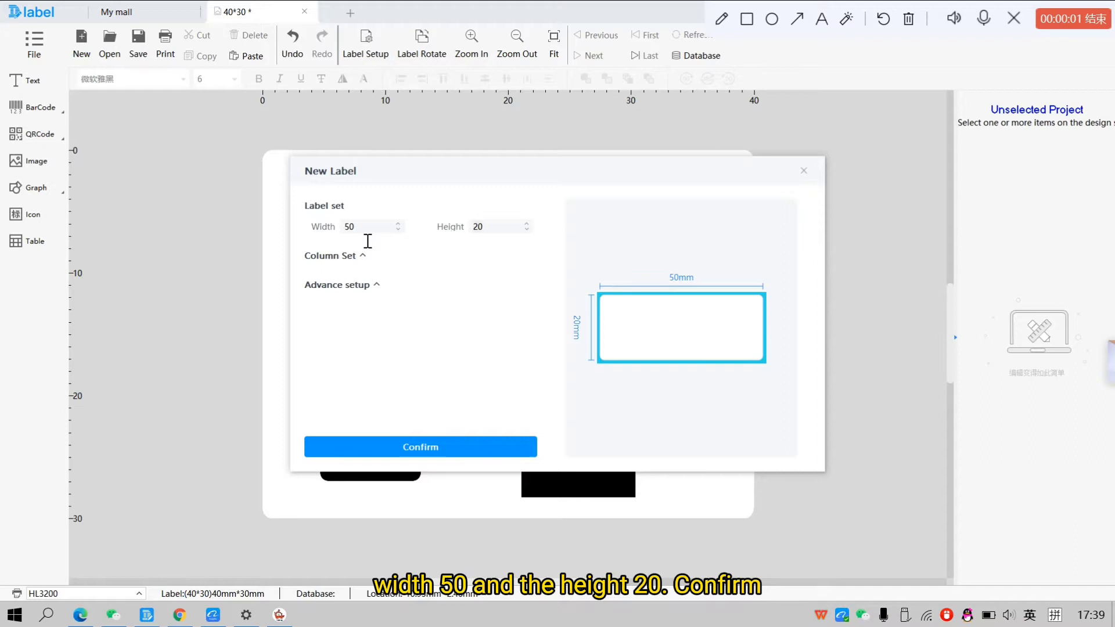
{"action": "left_click", "coordinate": [431, 446]}
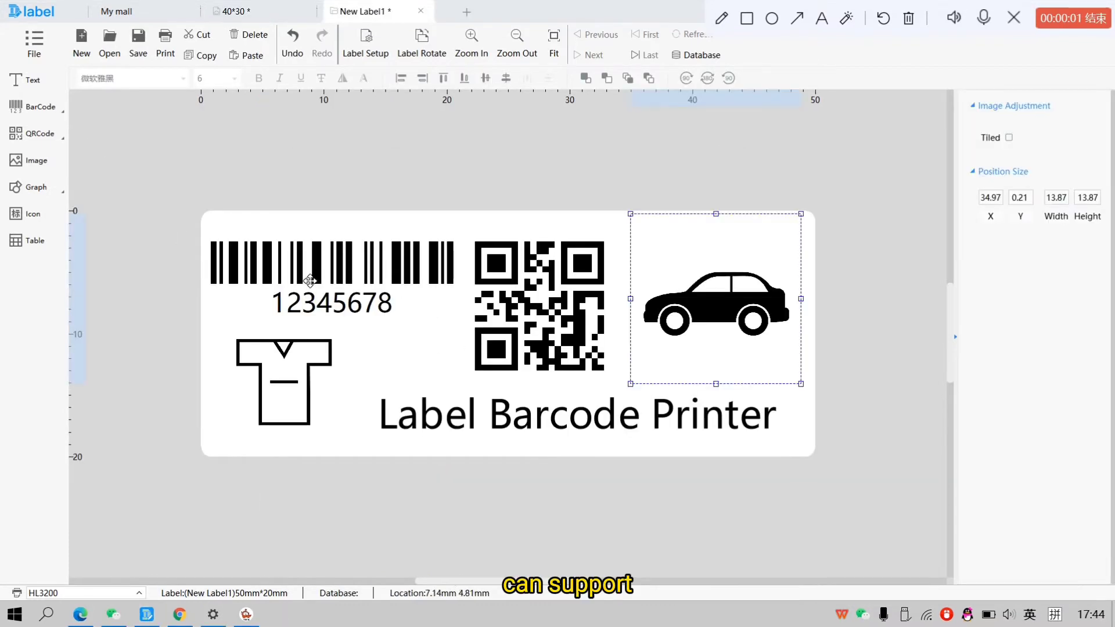
Step: Review the QR code, car icon and text, set the barcode to serial 00001, then show the print preview
{"action": "left_click", "coordinate": [522, 309]}
{"action": "left_click", "coordinate": [680, 323]}
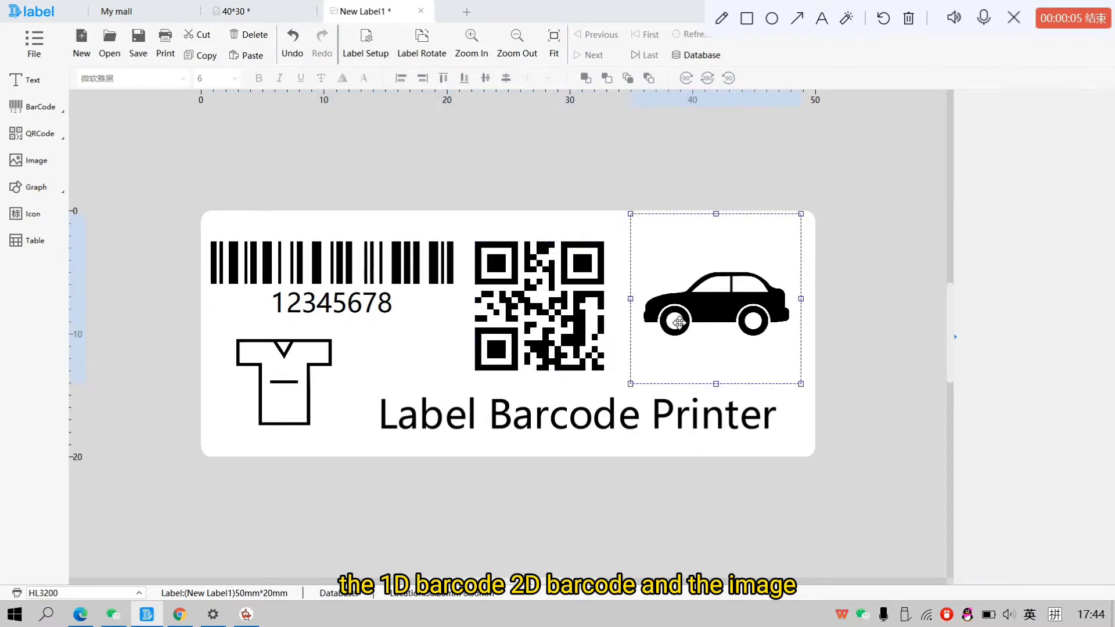
{"action": "left_click", "coordinate": [555, 419]}
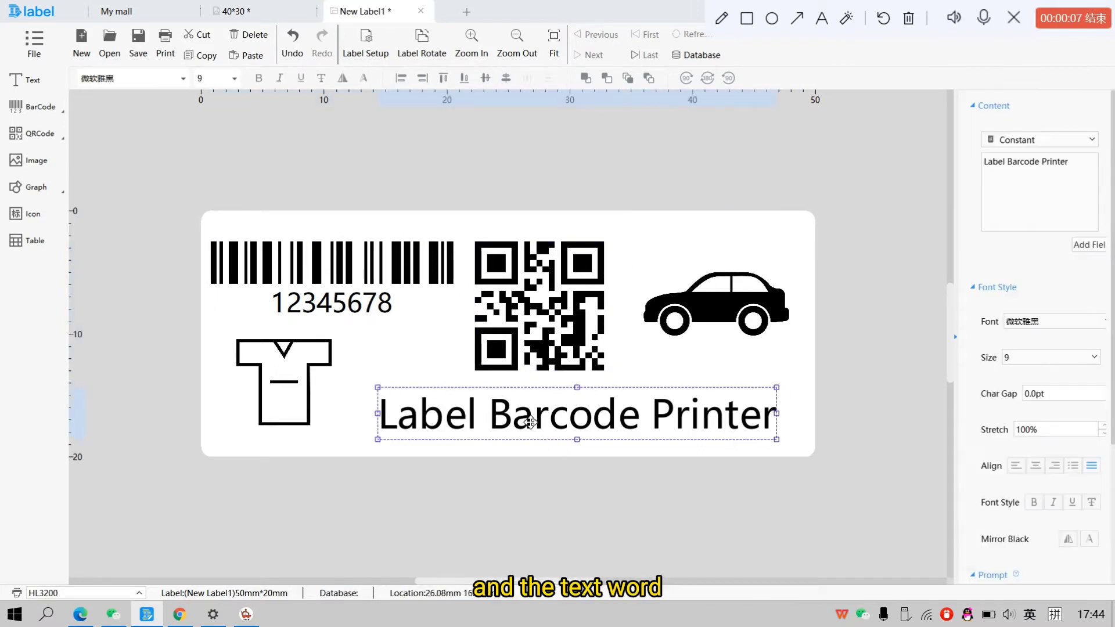
{"action": "left_click", "coordinate": [331, 265]}
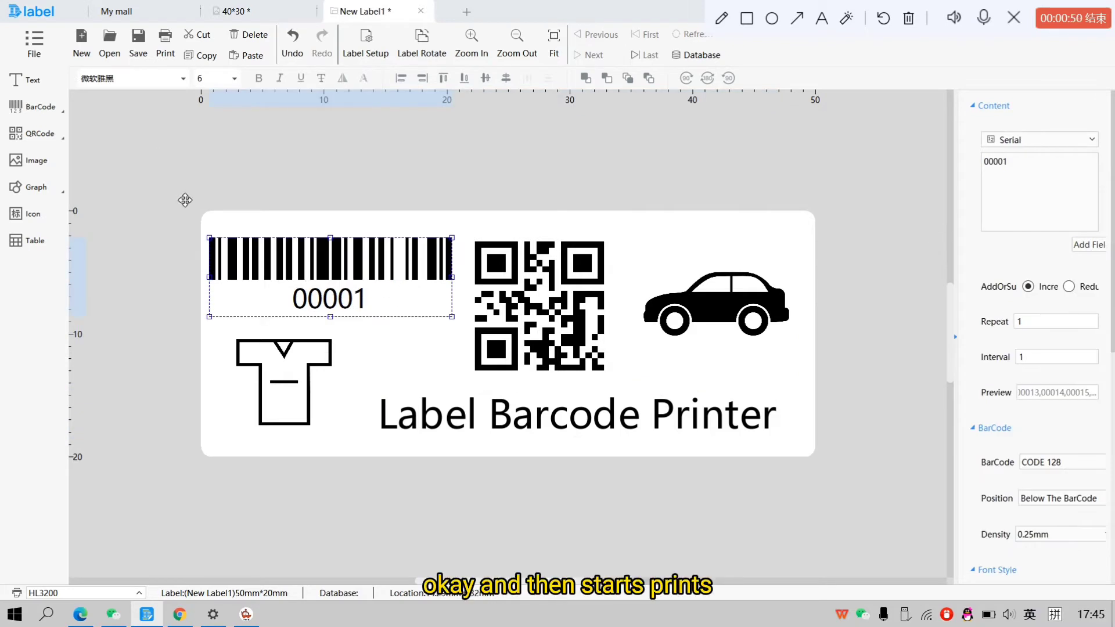
{"action": "left_click", "coordinate": [165, 43]}
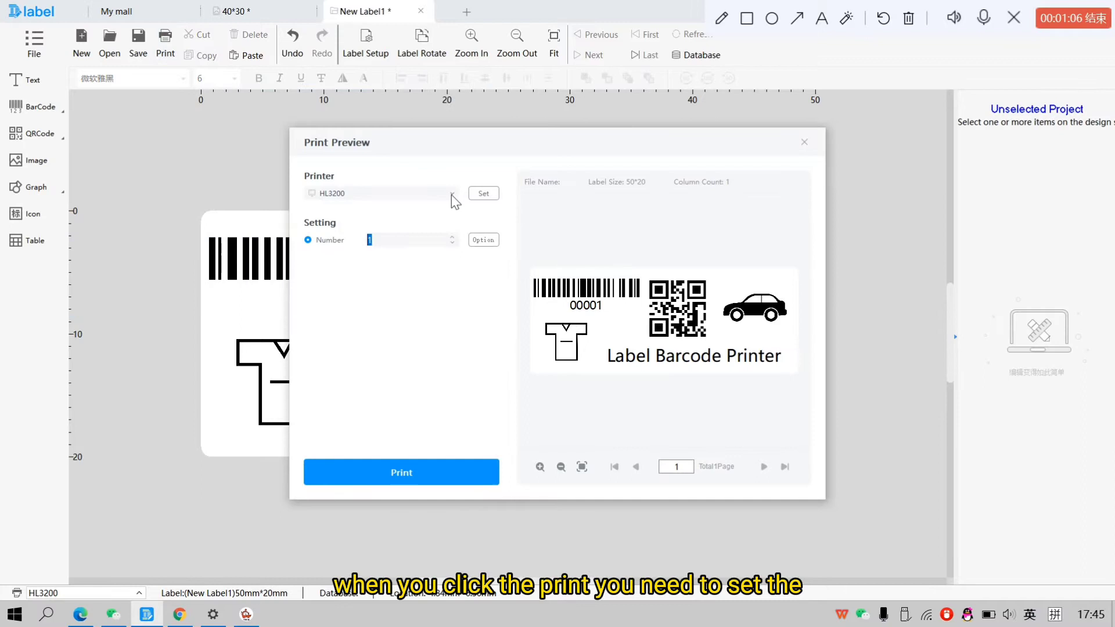
Step: Enter the HL3200 driver's page settings and list its available paper sizes
{"action": "left_click", "coordinate": [481, 195]}
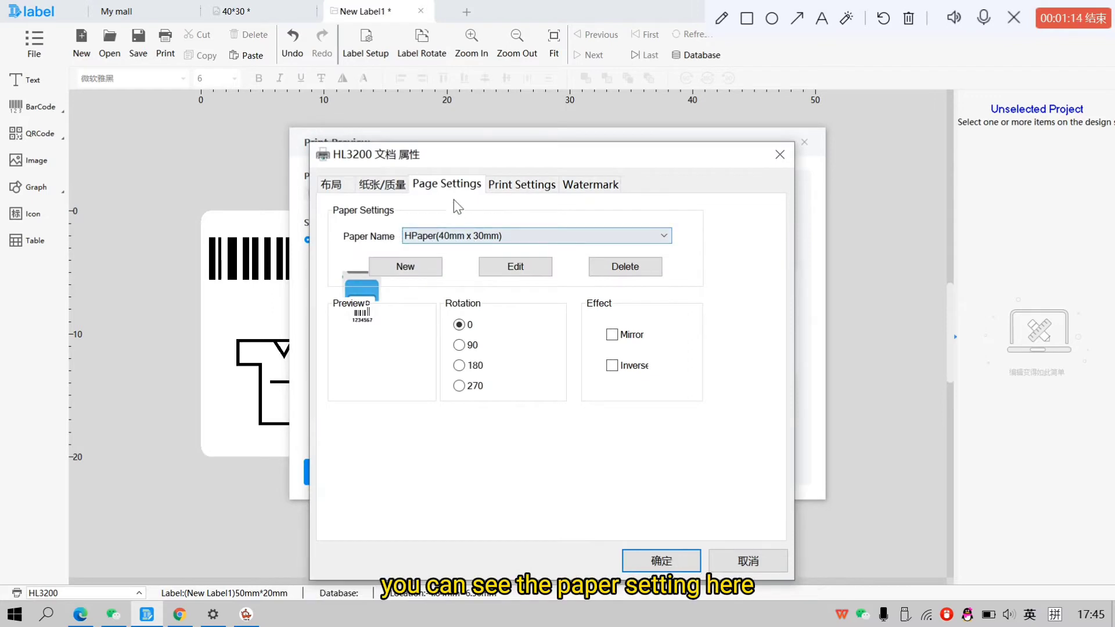
{"action": "left_click", "coordinate": [446, 238]}
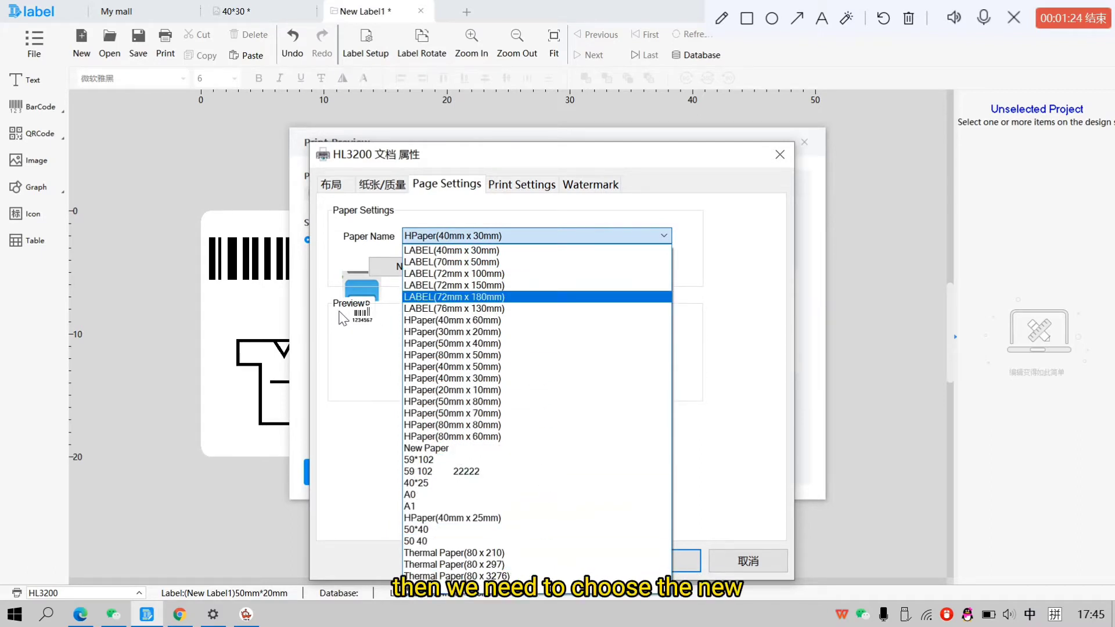
Step: Define a new driver paper named '50 20' measuring 50 by 20 mm
{"action": "left_click", "coordinate": [329, 265]}
{"action": "left_click", "coordinate": [404, 267]}
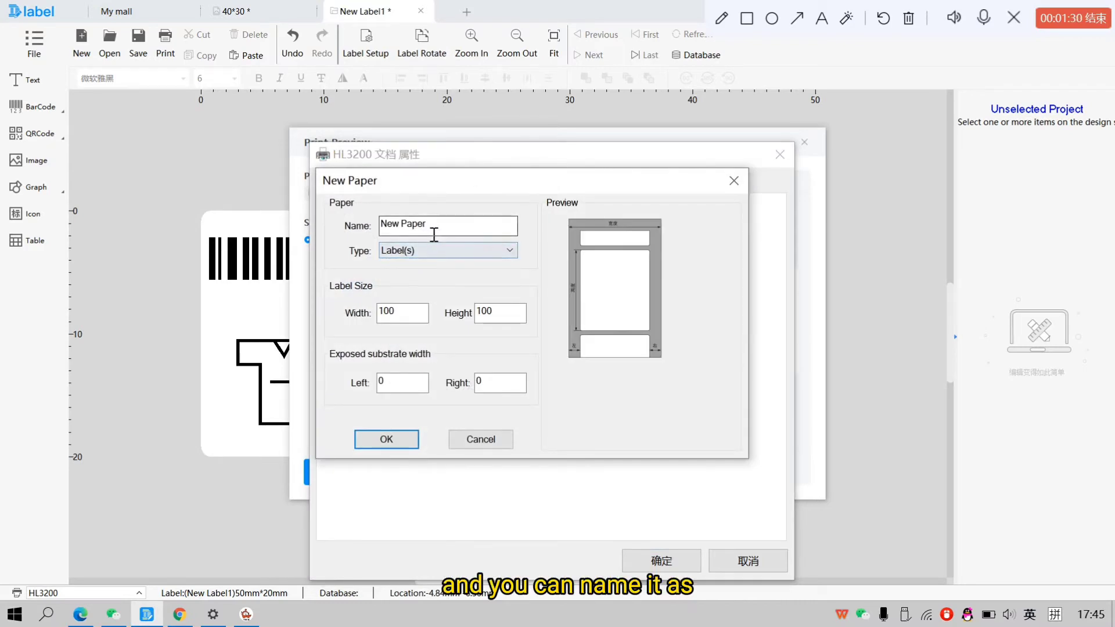
{"action": "left_click_drag", "start_coordinate": [467, 224], "coordinate": [356, 230]}
{"action": "type", "text": "50 20"}
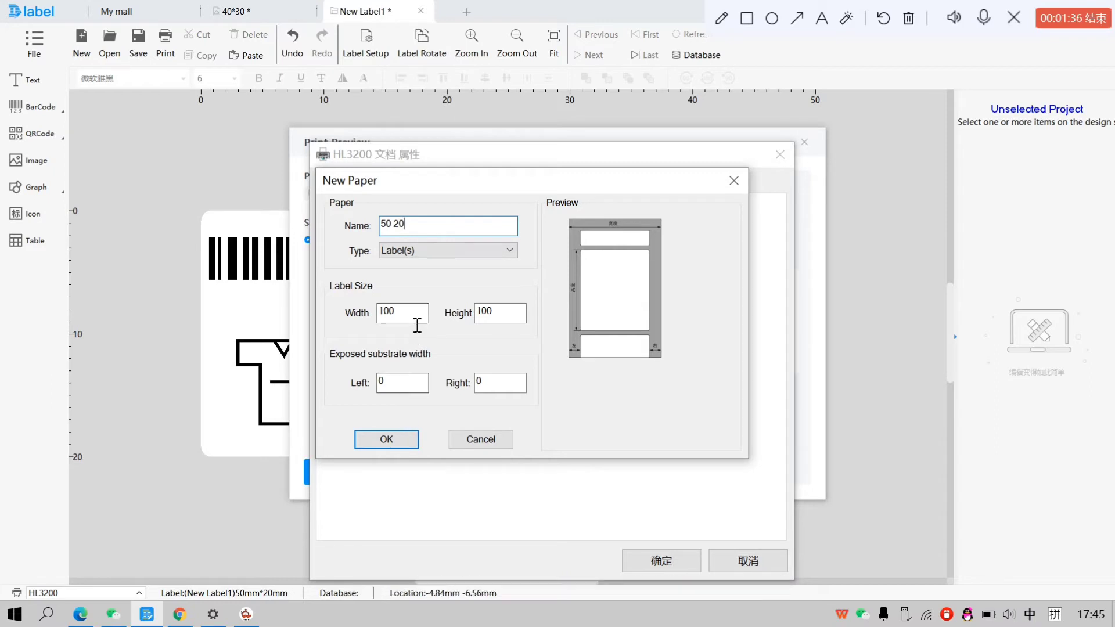
{"action": "double_click", "coordinate": [400, 313]}
{"action": "type", "text": "50"}
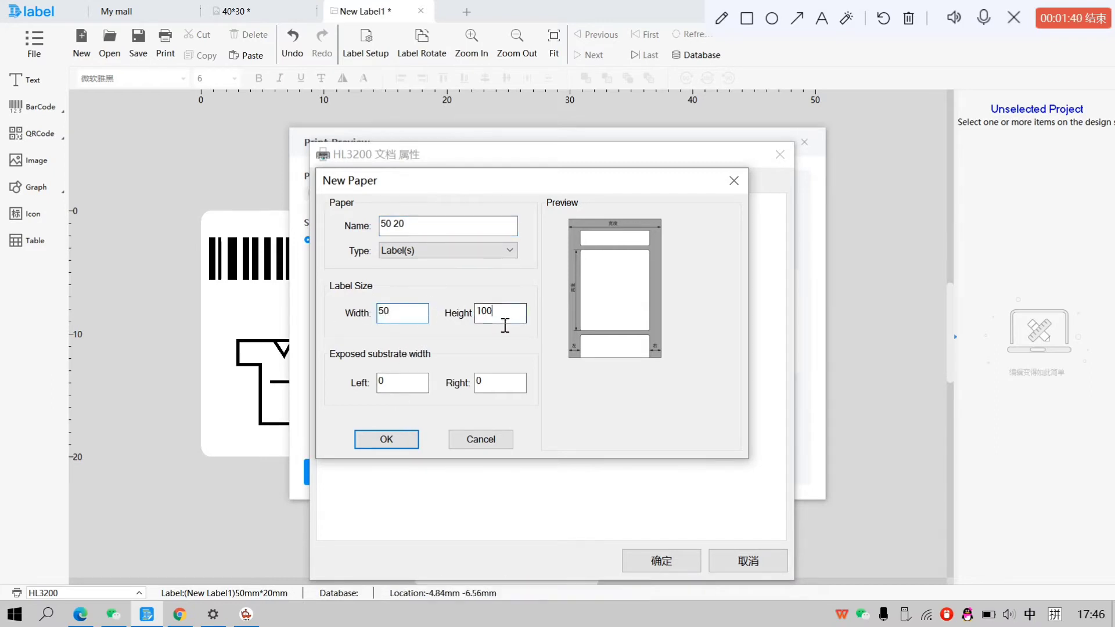
{"action": "double_click", "coordinate": [499, 312]}
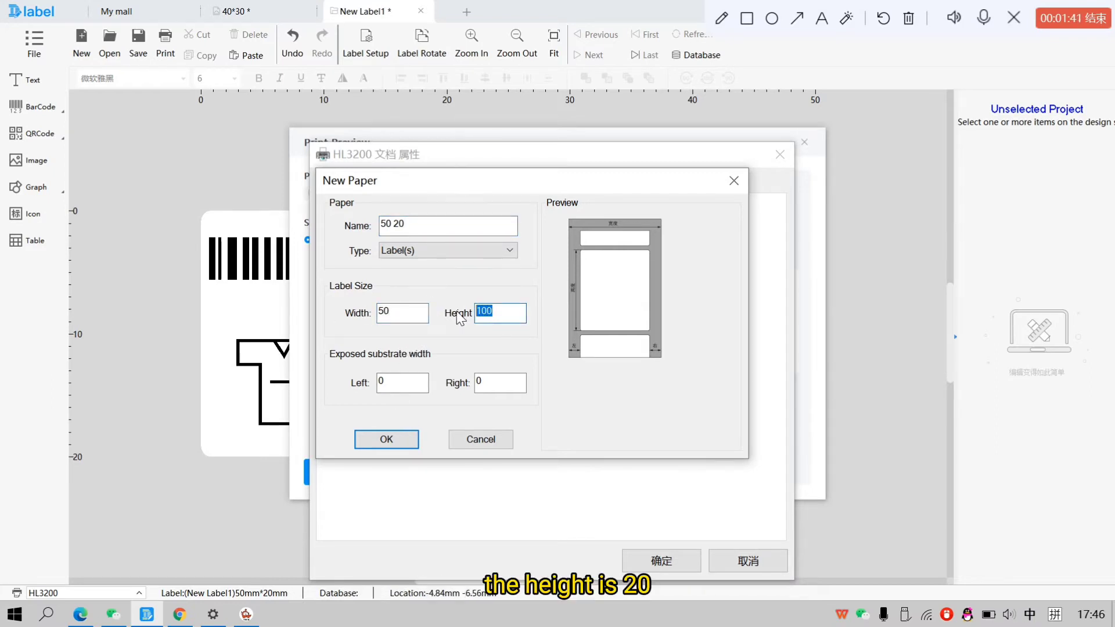
{"action": "type", "text": "20"}
{"action": "left_click", "coordinate": [386, 439]}
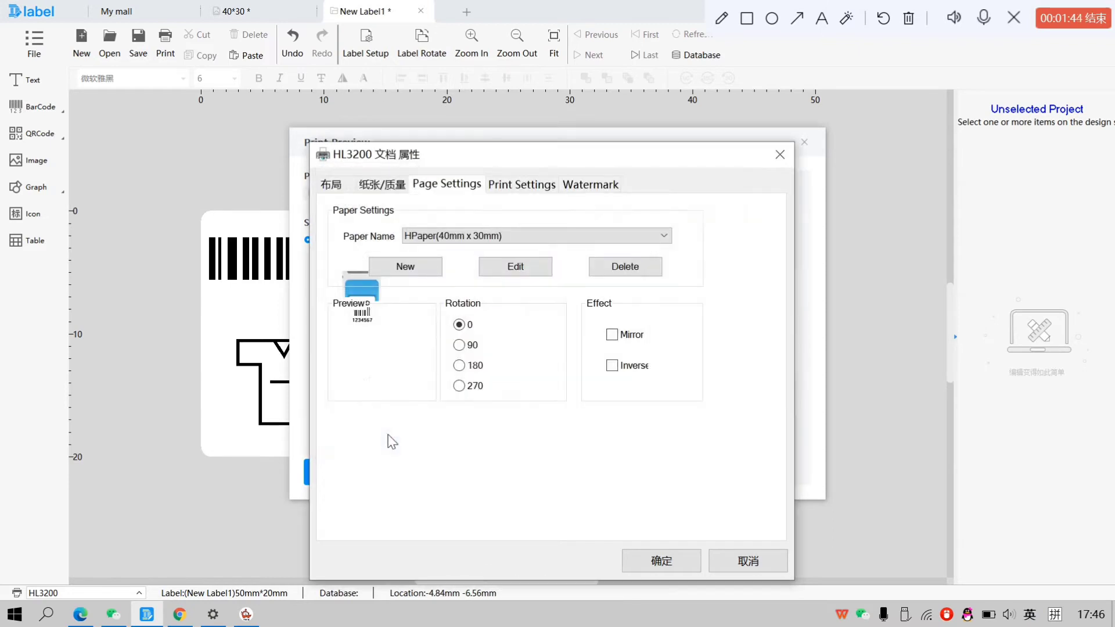
Step: Choose 50 20 as the HL3200 paper name
{"action": "left_click", "coordinate": [536, 235]}
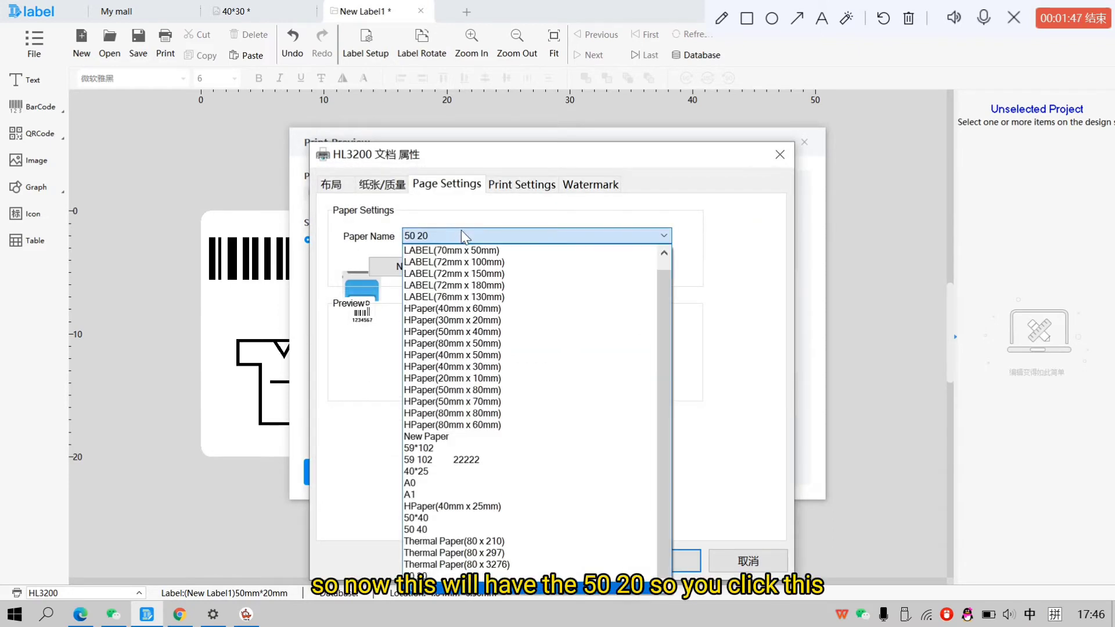
{"action": "left_click", "coordinate": [488, 421]}
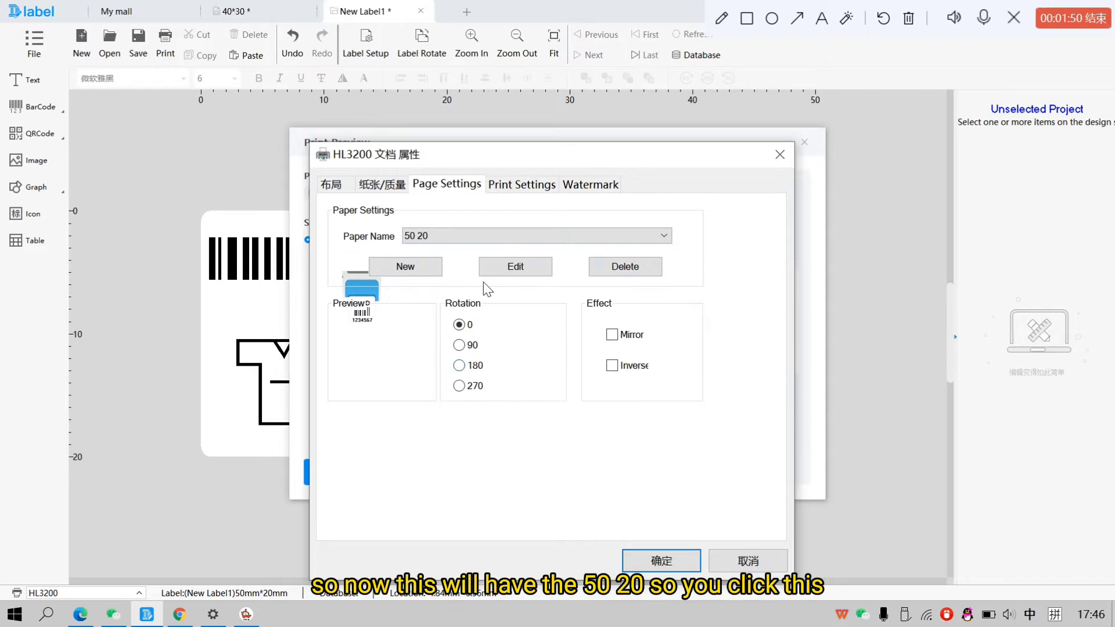
Step: Verify the print settings gap reads 5 mm, then move to the layout tab
{"action": "left_click", "coordinate": [502, 188]}
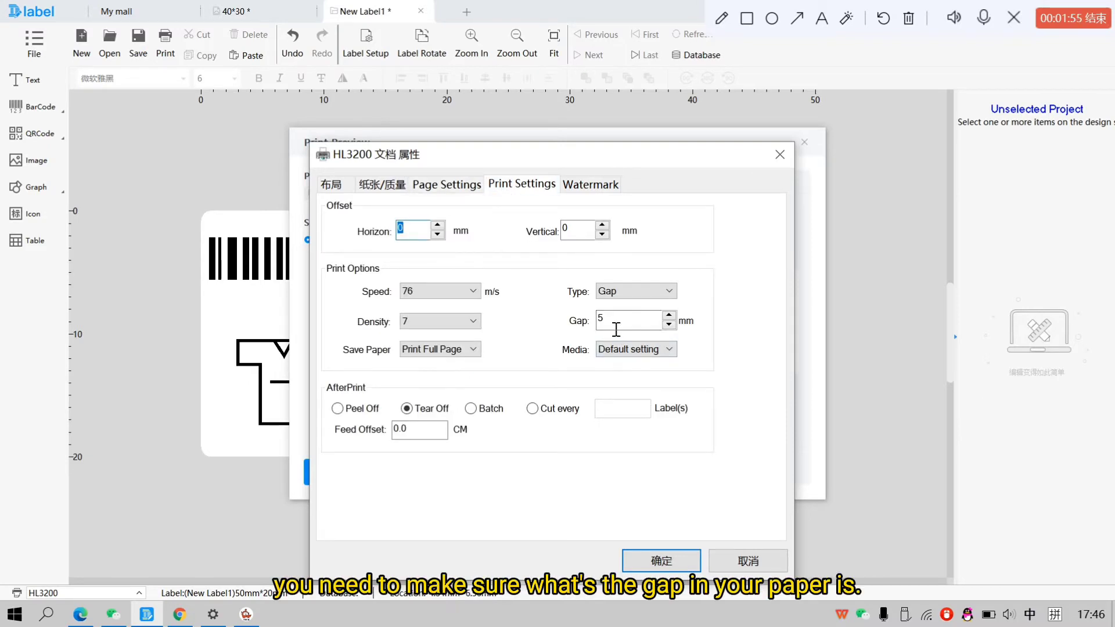
{"action": "double_click", "coordinate": [605, 323]}
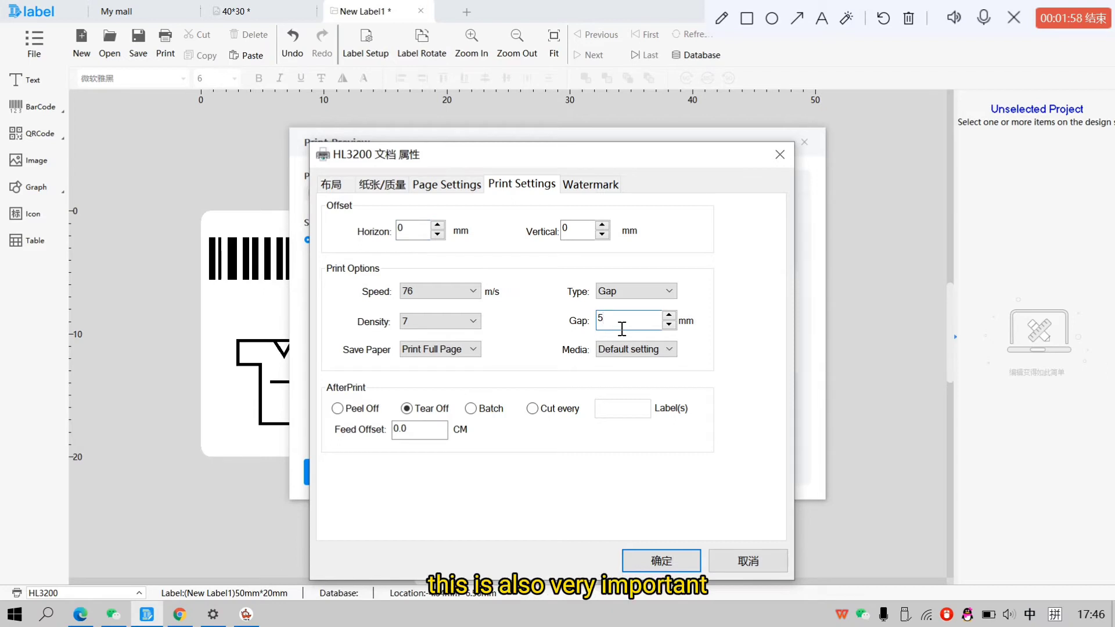
{"action": "left_click", "coordinate": [331, 186]}
Step: Check the advanced driver paper list for 50 20, then close the driver dialogs and print preview
{"action": "left_click", "coordinate": [733, 524]}
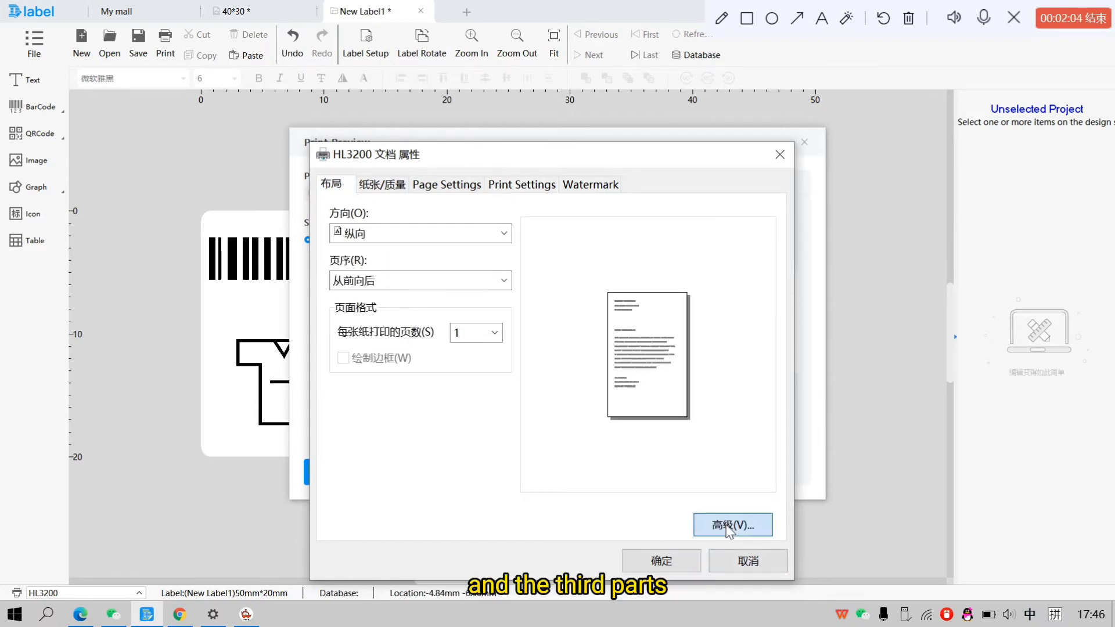
{"action": "left_click", "coordinate": [520, 229]}
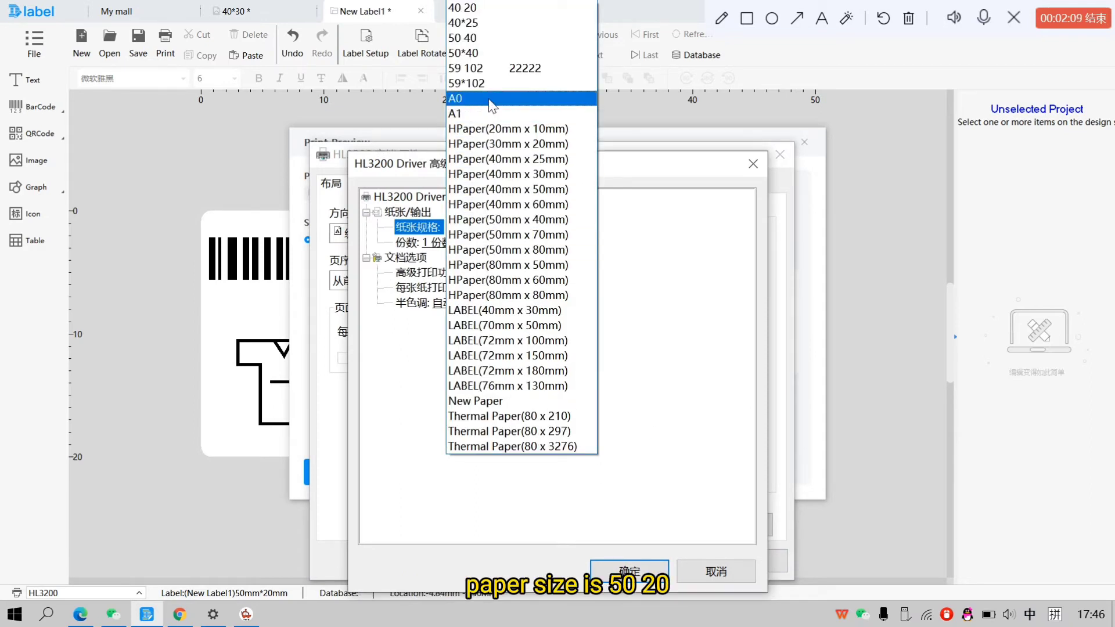
{"action": "left_click", "coordinate": [660, 331]}
{"action": "left_click", "coordinate": [752, 164]}
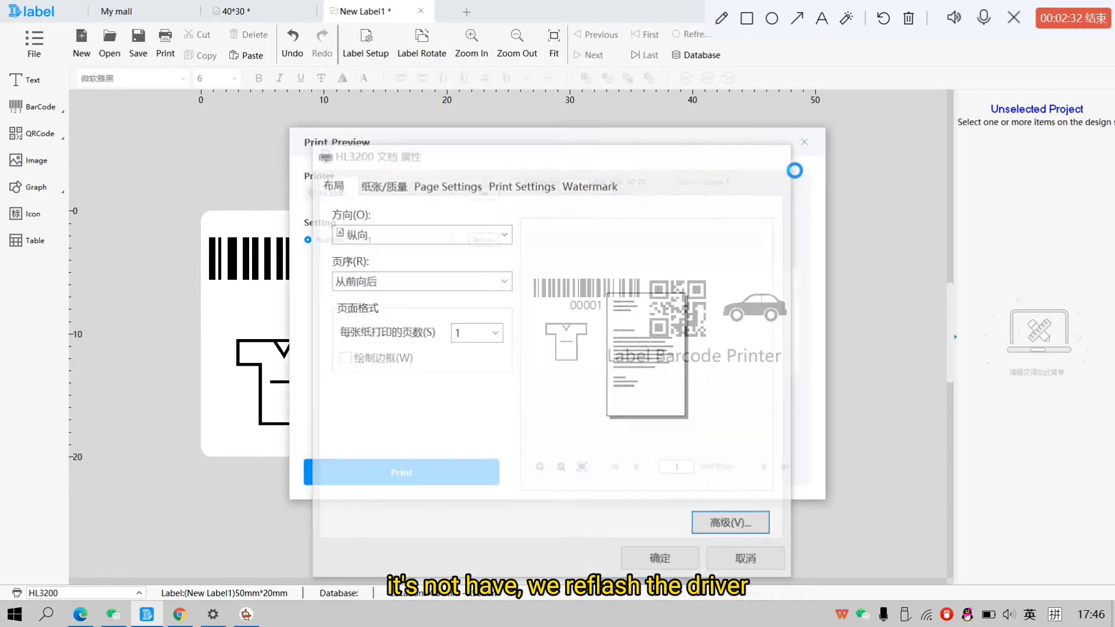
{"action": "left_click", "coordinate": [780, 156]}
{"action": "left_click", "coordinate": [804, 143]}
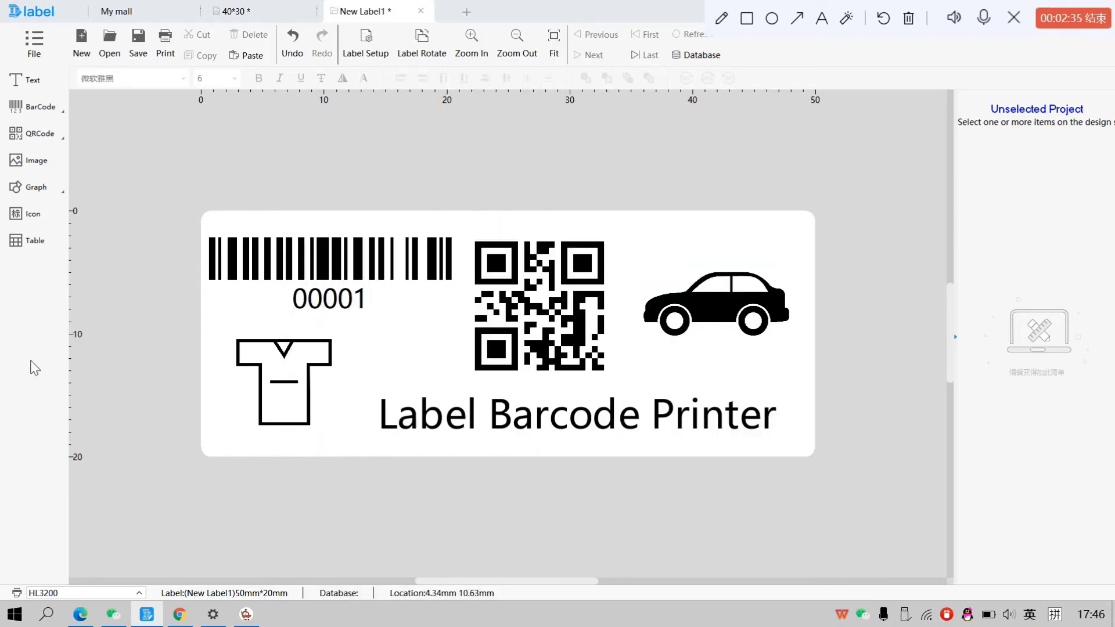
Step: Reopen print preview and set the HL3200 page-settings paper name to 50 20
{"action": "left_click", "coordinate": [165, 42]}
{"action": "left_click", "coordinate": [484, 194]}
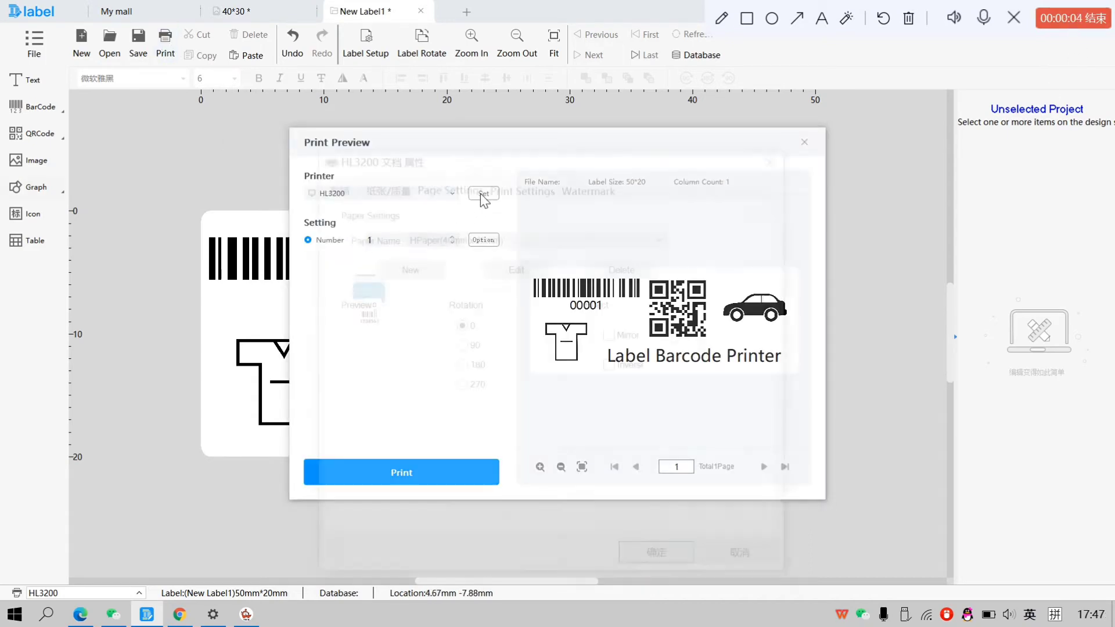
{"action": "left_click", "coordinate": [504, 237]}
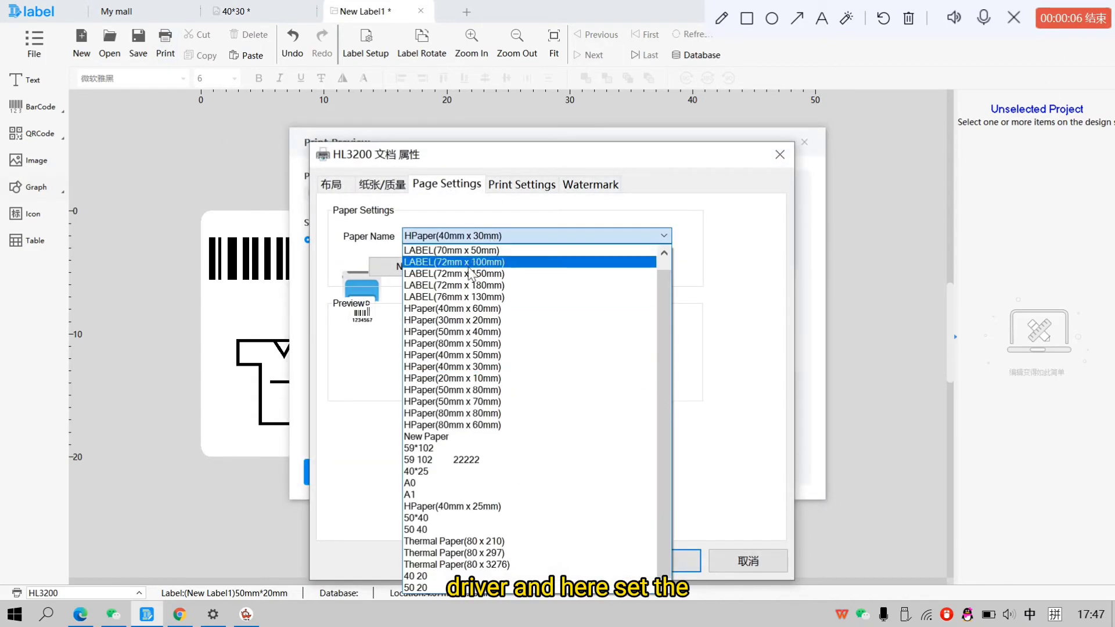
{"action": "left_click", "coordinate": [416, 587]}
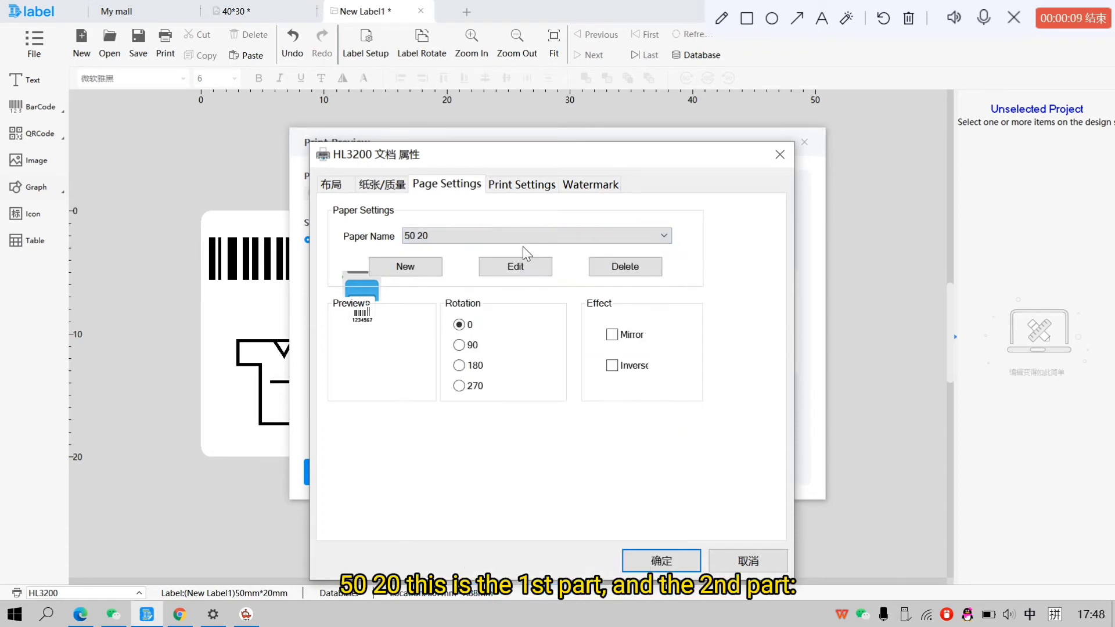
{"action": "left_click", "coordinate": [521, 185]}
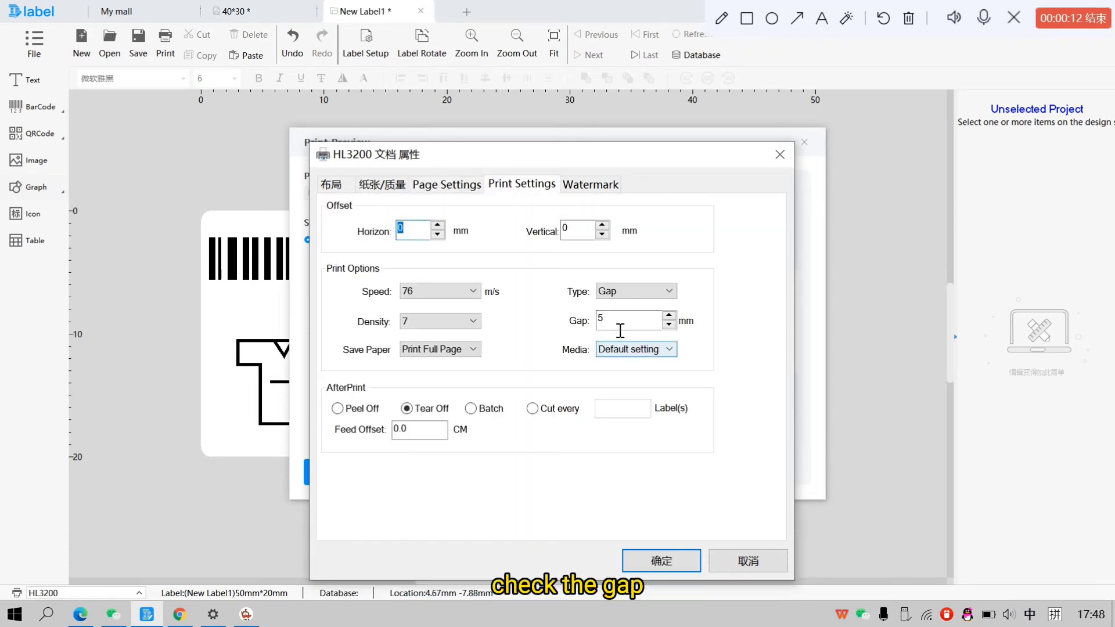
{"action": "left_click", "coordinate": [332, 185]}
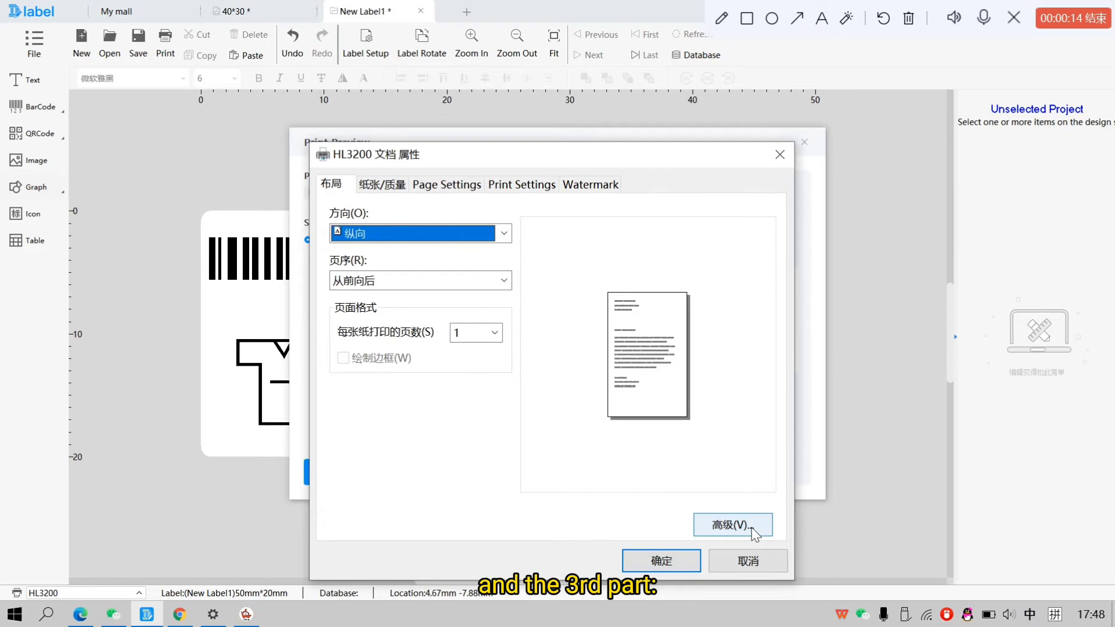
Step: Select 50 20 in the advanced document options and confirm the printer properties
{"action": "left_click", "coordinate": [734, 526]}
{"action": "left_click", "coordinate": [519, 228]}
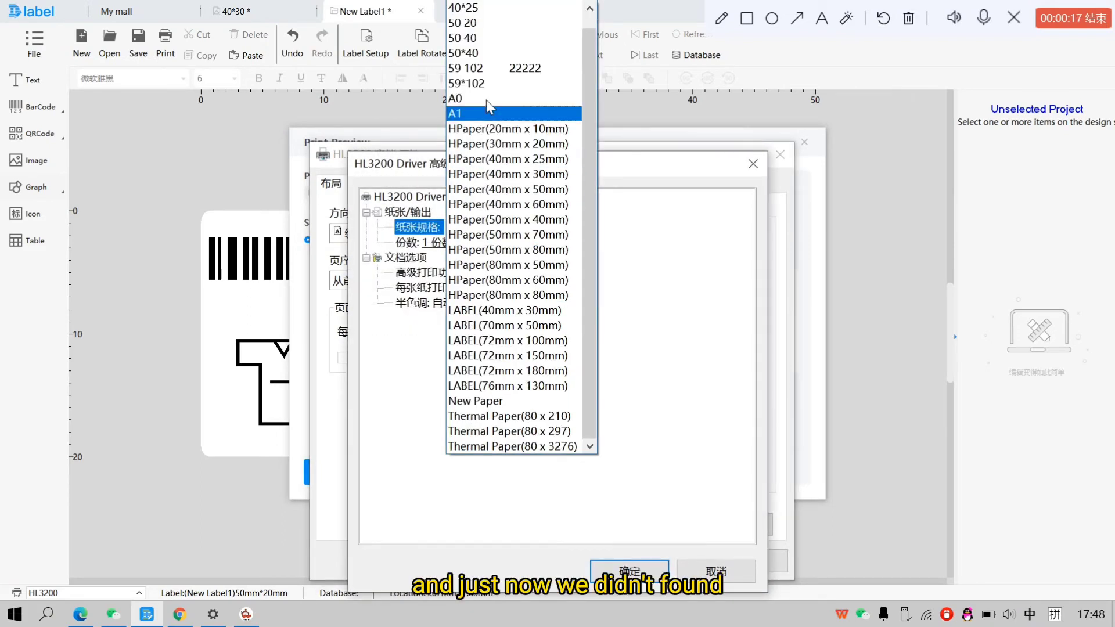
{"action": "left_click", "coordinate": [457, 24]}
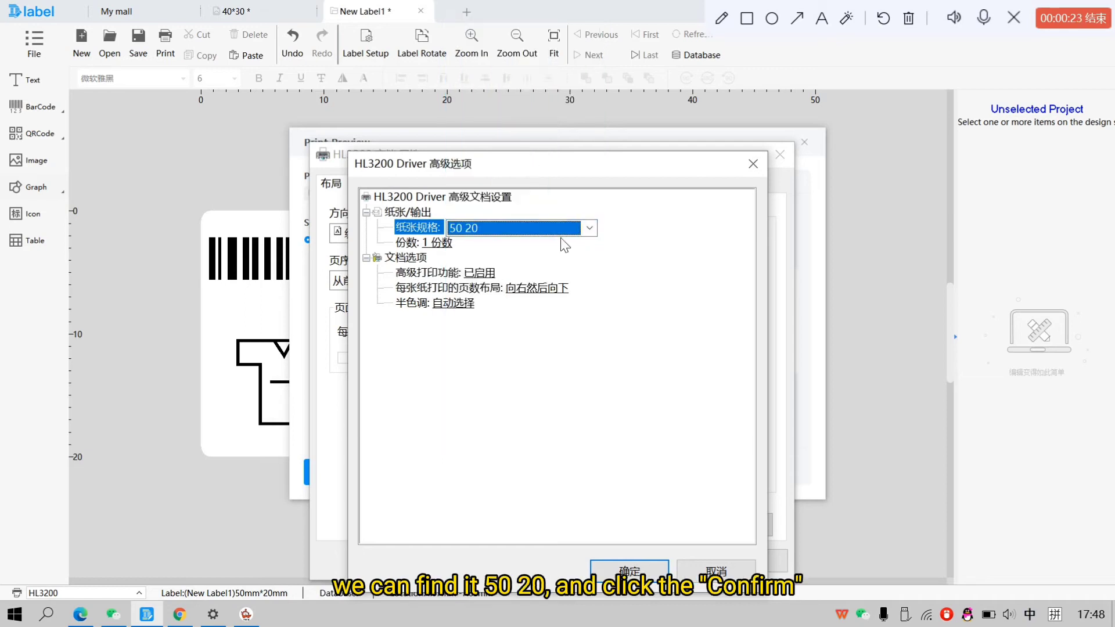
{"action": "left_click", "coordinate": [628, 570]}
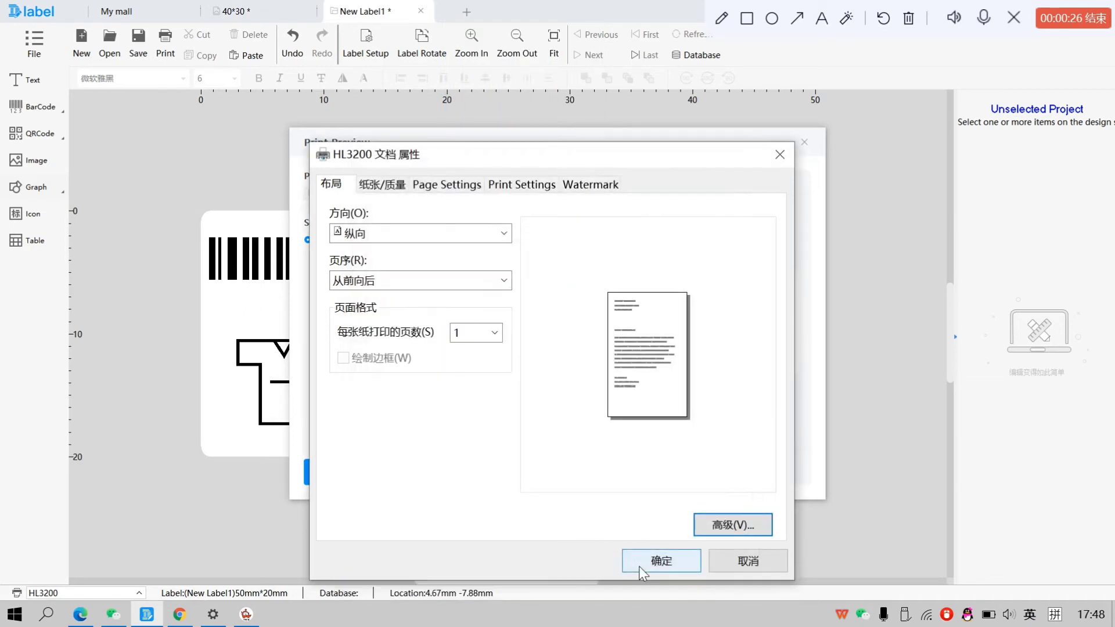
{"action": "left_click", "coordinate": [672, 565]}
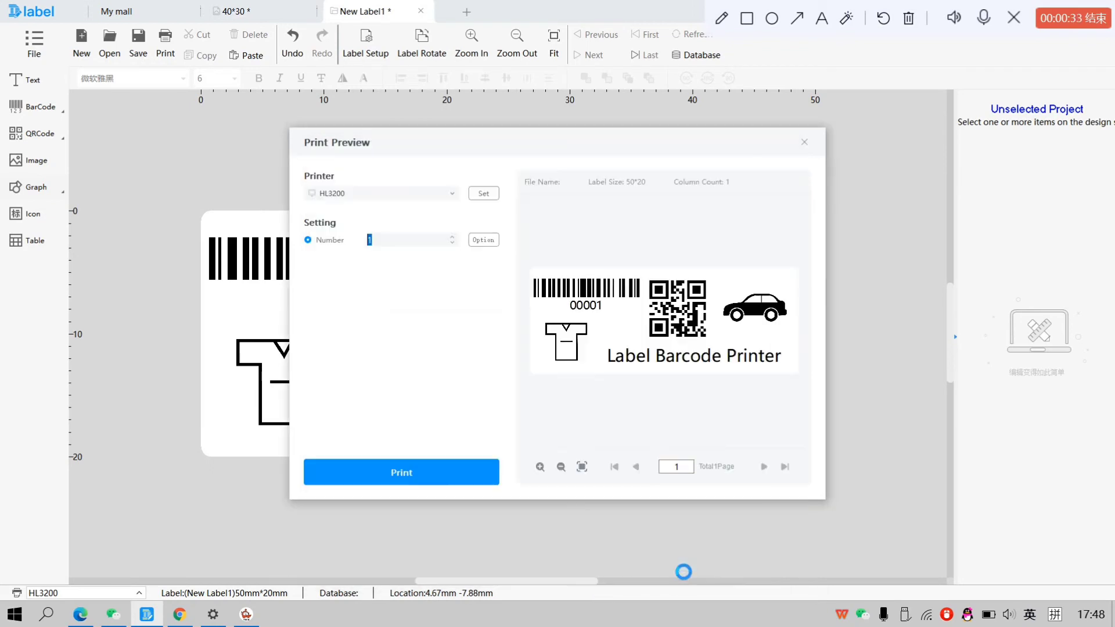
Step: Print one test label, then print ten copies of the label on the HL3200
{"action": "left_click", "coordinate": [401, 473]}
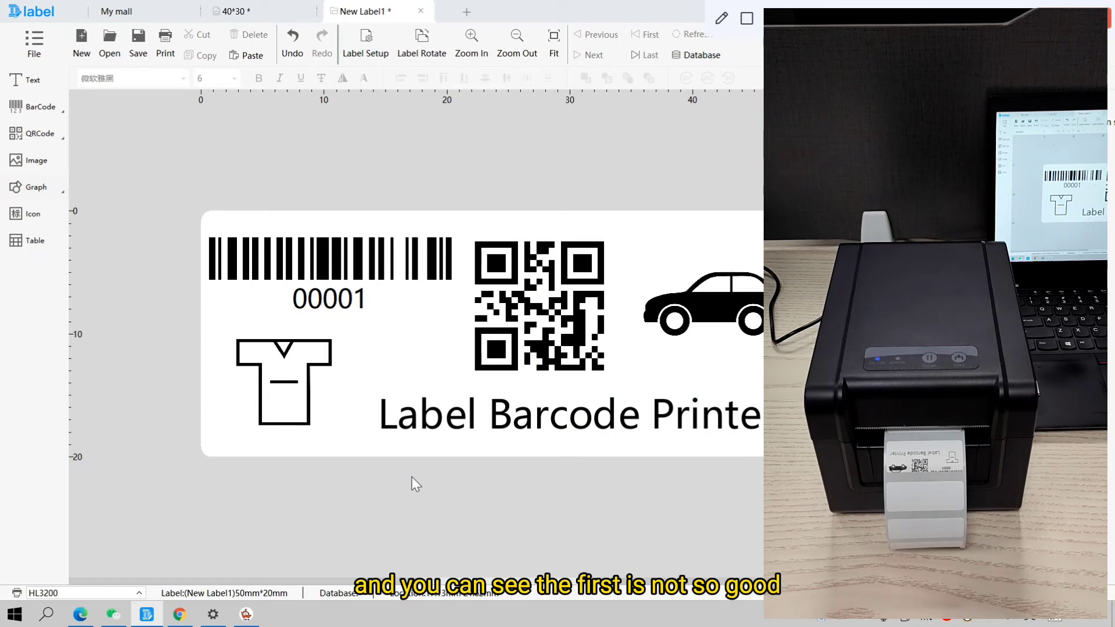
{"action": "left_click", "coordinate": [165, 42]}
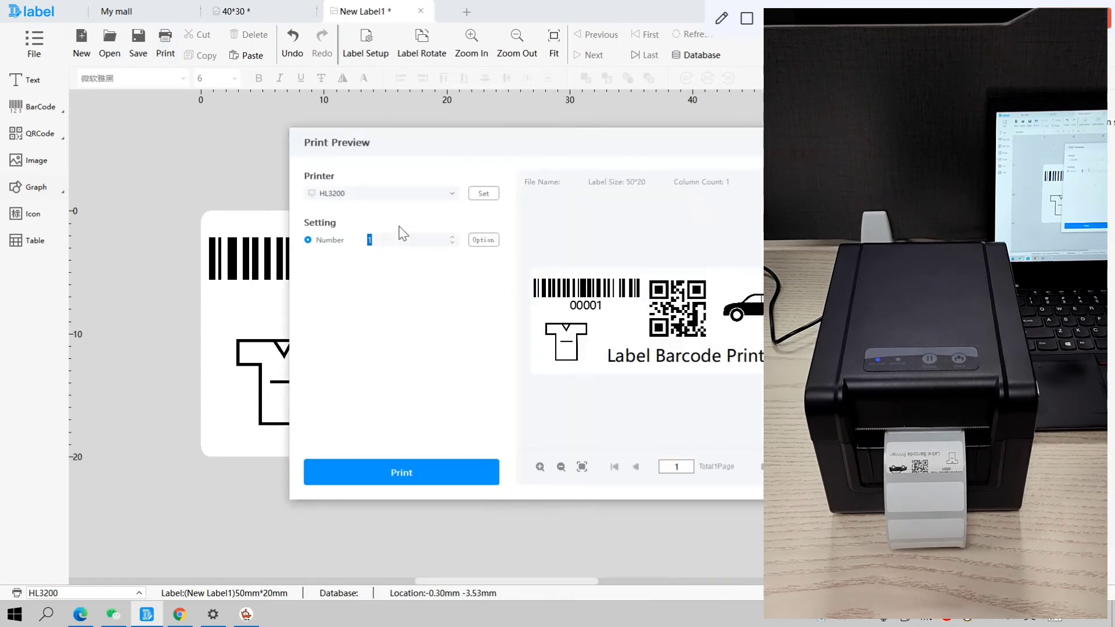
{"action": "type", "text": "1"}
{"action": "key", "text": "Return"}
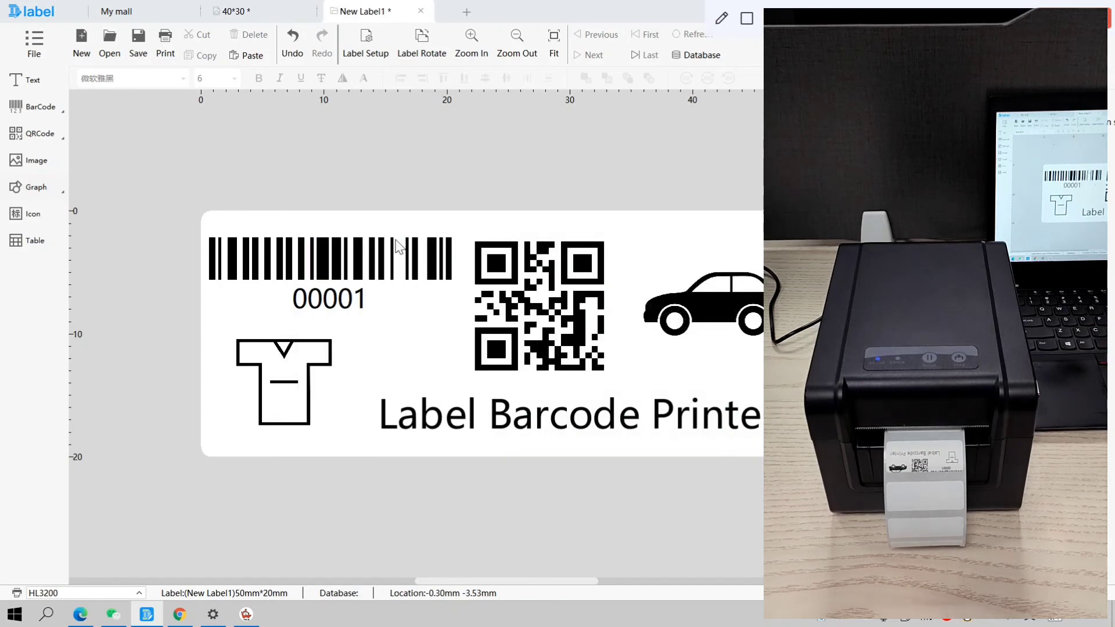